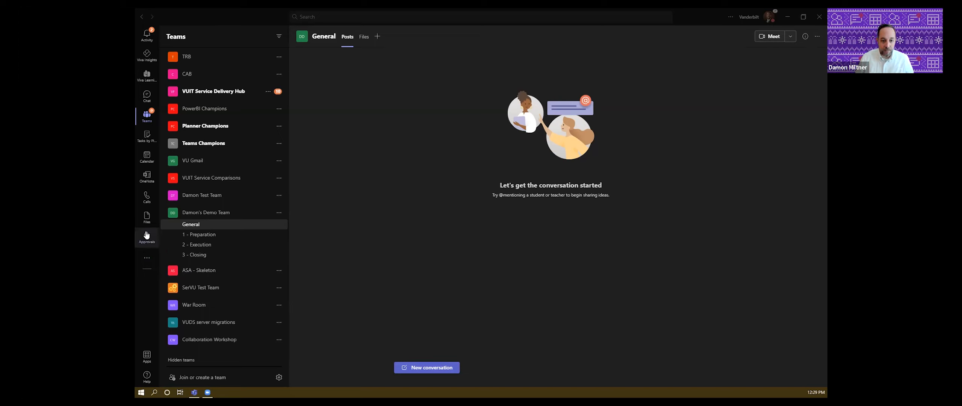
# - Open the Zoom app from the More apps flyout to show its Zoom Bot chat
pyautogui.click(146, 257)
pyautogui.click(146, 258)
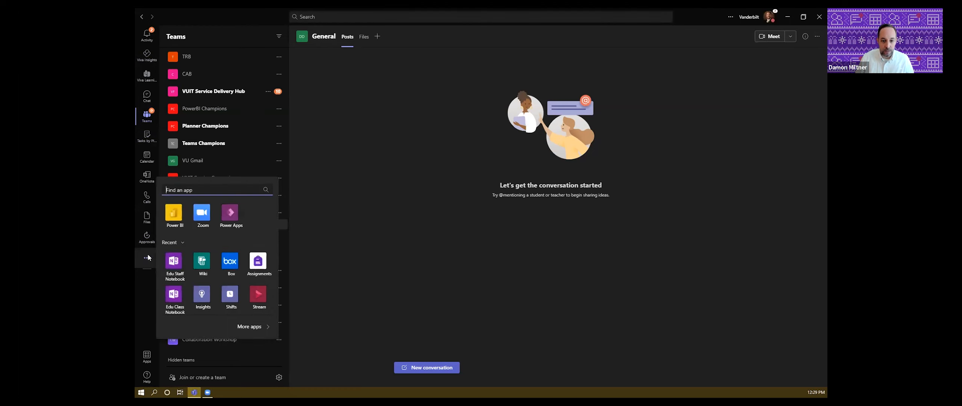
pyautogui.click(202, 219)
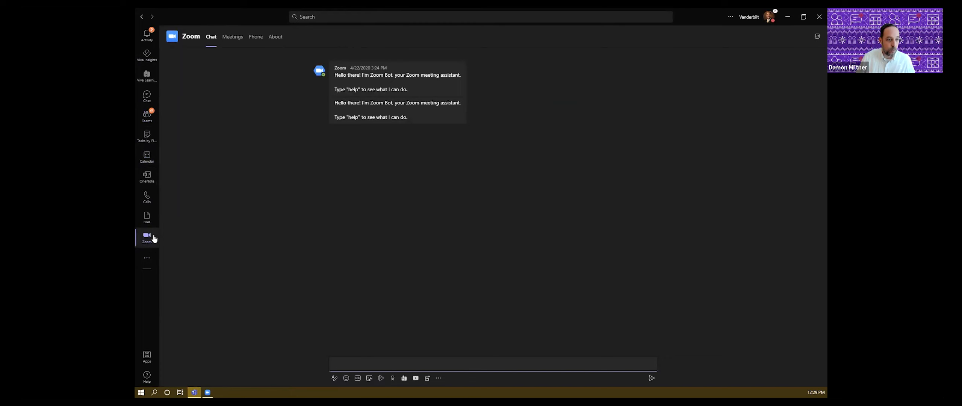
# - Pop the Zoom app out into its own separate window
pyautogui.rightClick(149, 239)
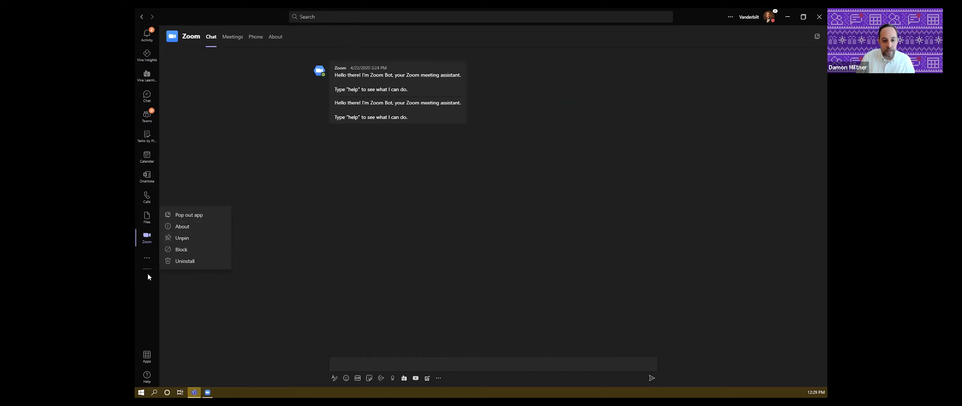
pyautogui.click(150, 246)
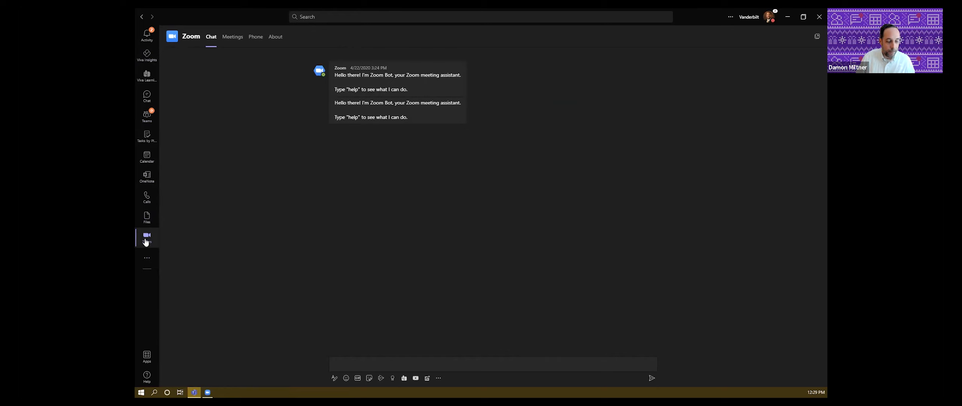
pyautogui.rightClick(146, 241)
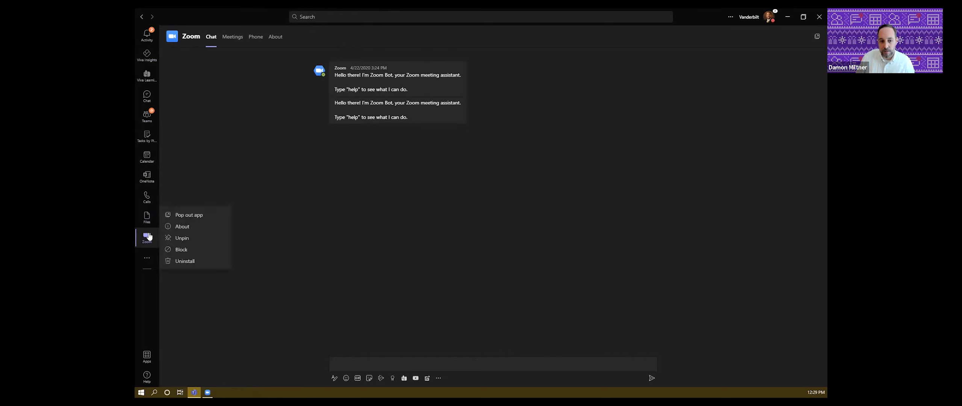
pyautogui.click(189, 215)
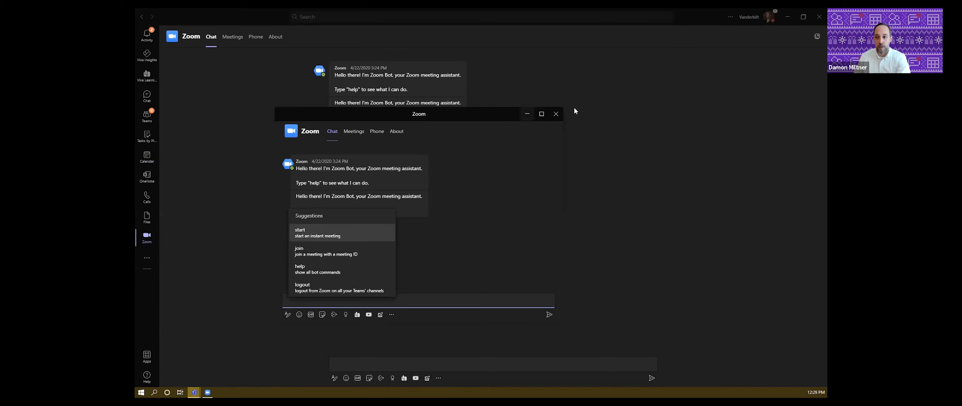
# - Close the popped-out Zoom window and return to the demo team's General channel
pyautogui.click(559, 117)
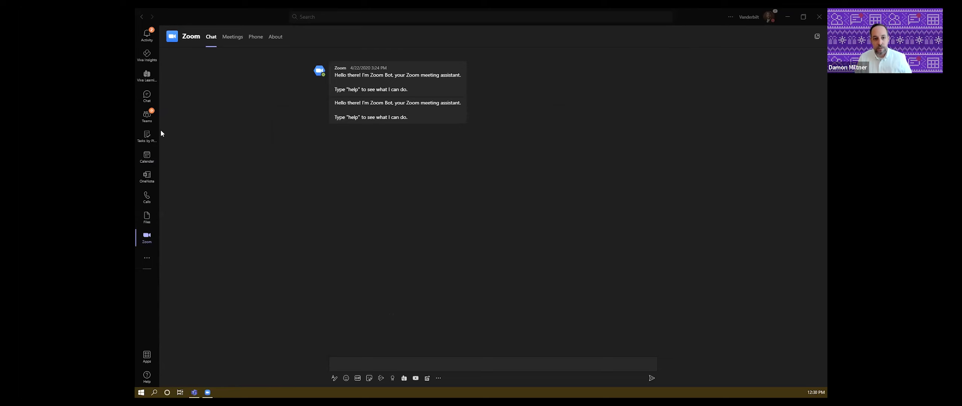
pyautogui.click(141, 117)
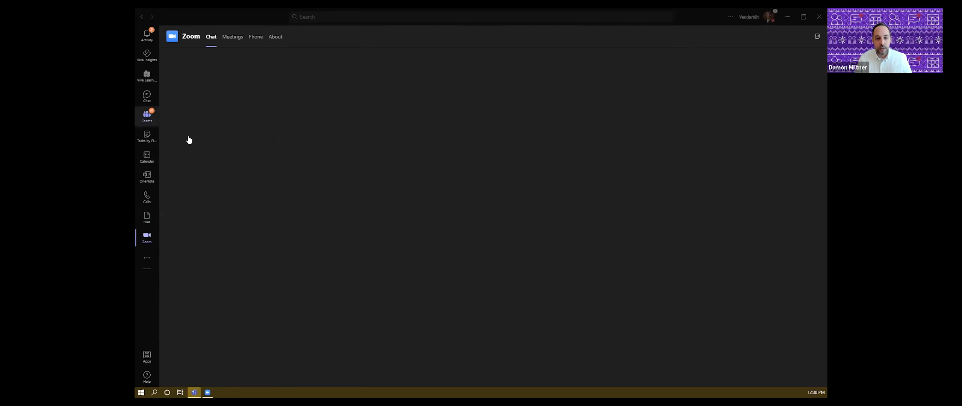
pyautogui.scroll(-10, 215, 219)
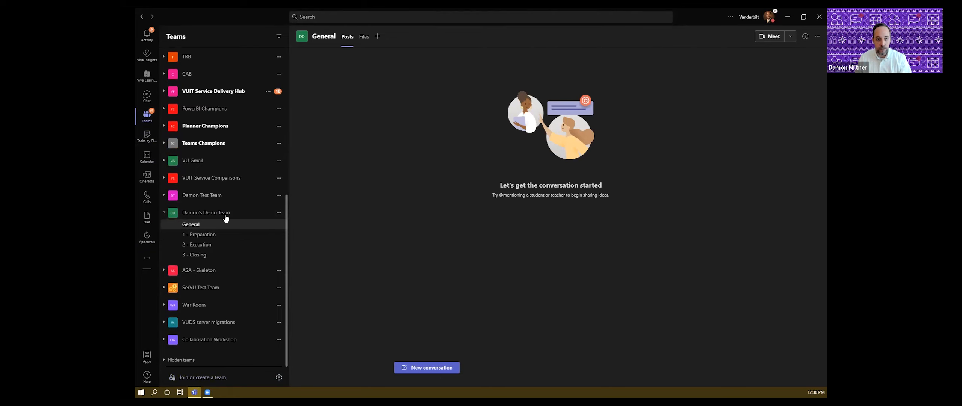
# - Start a new team from Join or create a team, choosing the Other team type
pyautogui.click(214, 376)
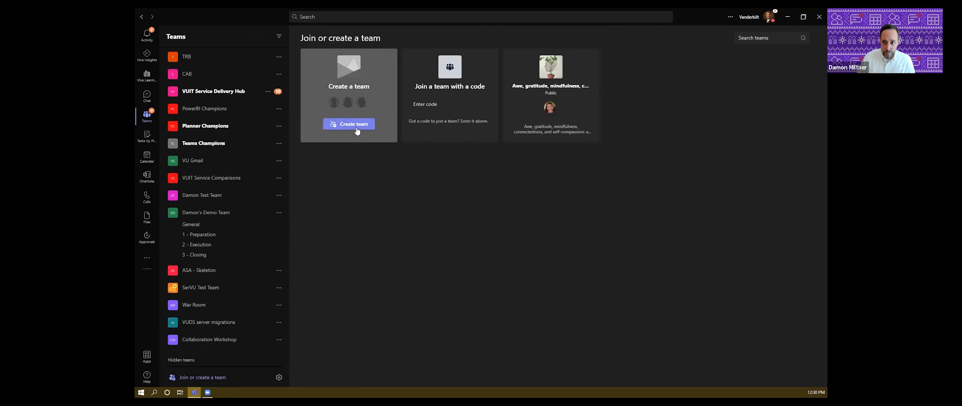
pyautogui.click(356, 125)
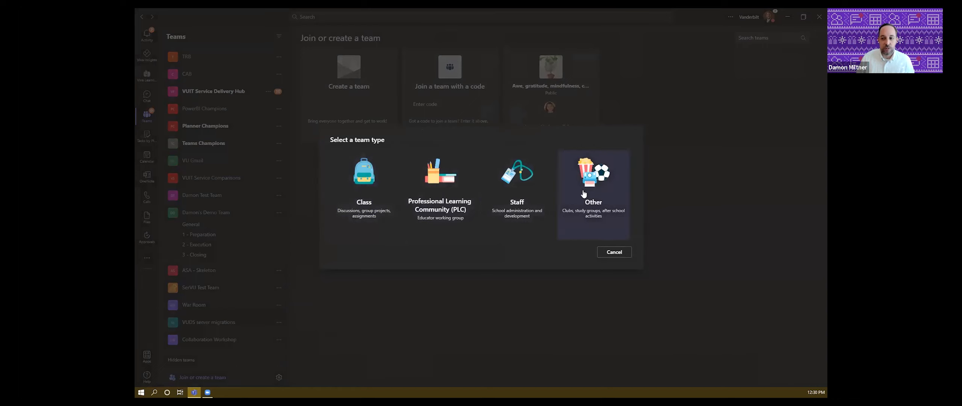
pyautogui.click(606, 223)
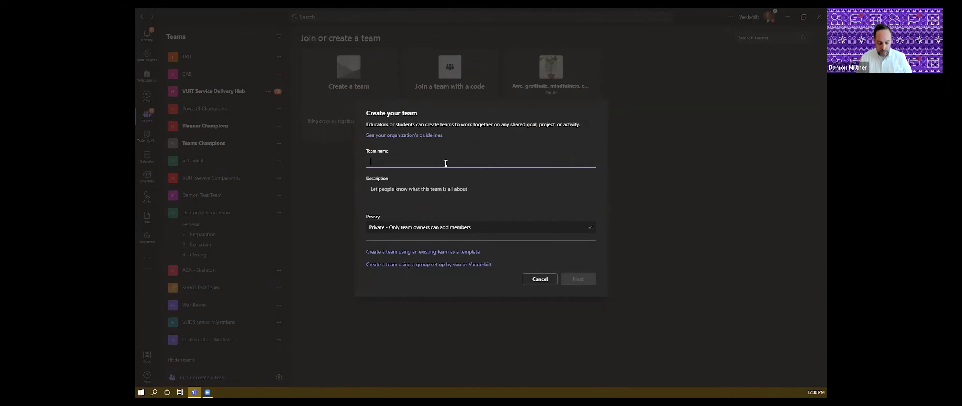
# - Name the draft team 'Provost Team', check its description, and leave privacy as Private
pyautogui.write('rova')
pyautogui.write('ost')
pyautogui.write(' Team')
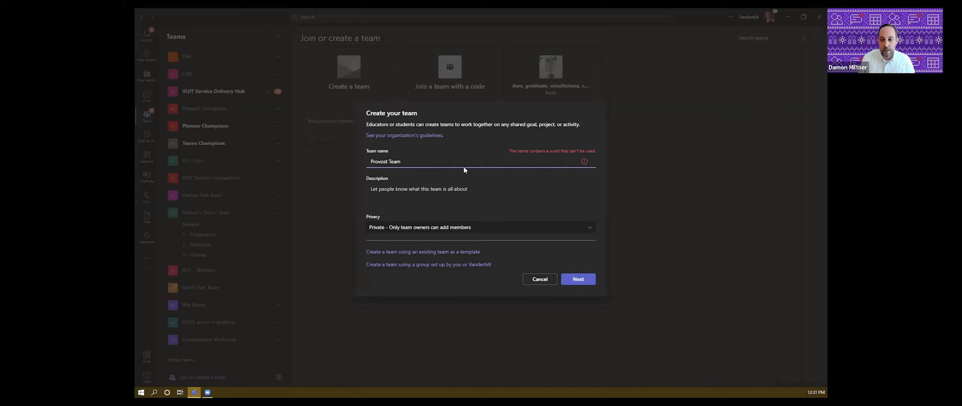
pyautogui.tripleClick(380, 165)
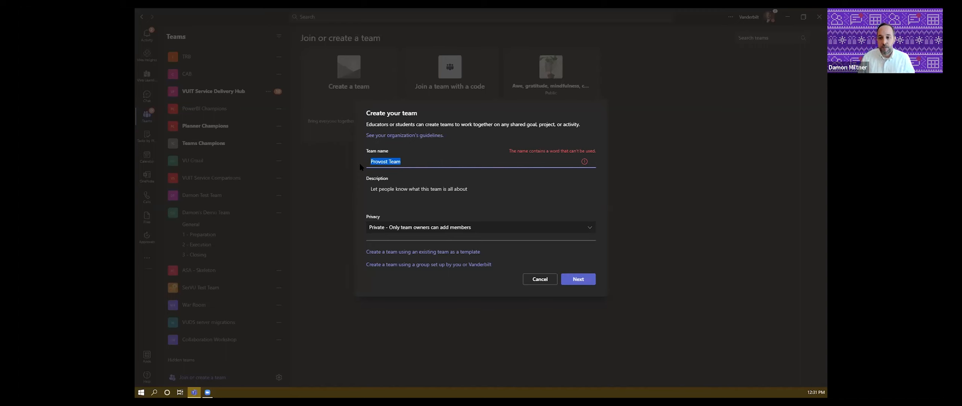
pyautogui.click(397, 192)
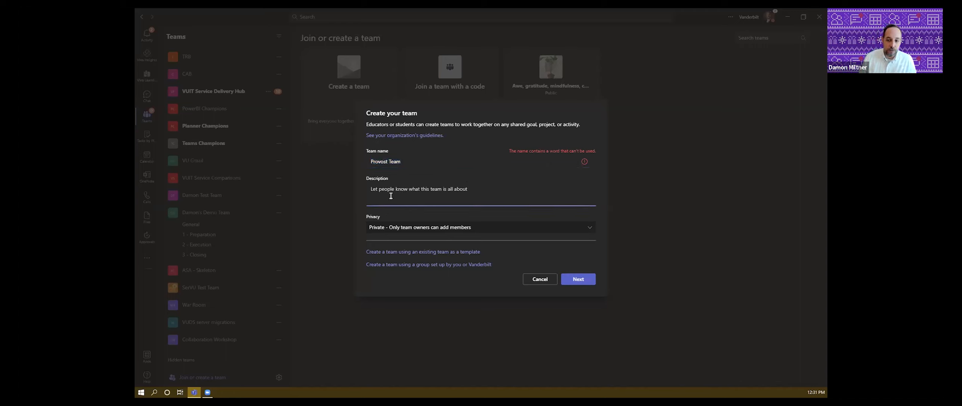
pyautogui.click(515, 230)
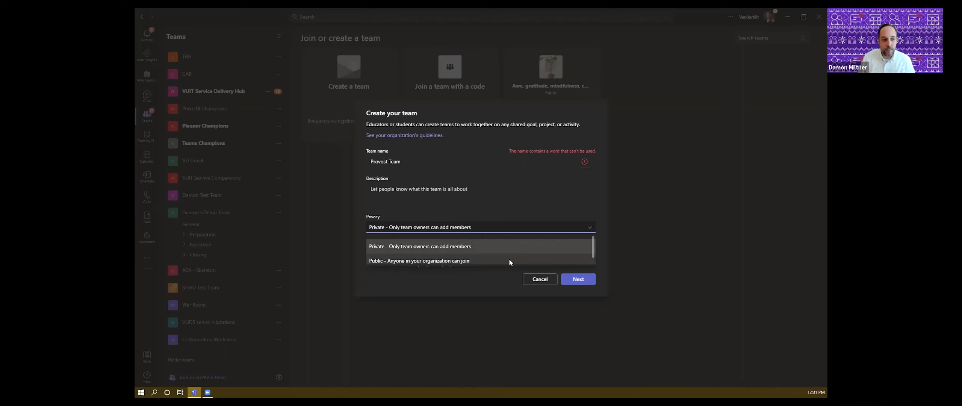
pyautogui.click(516, 227)
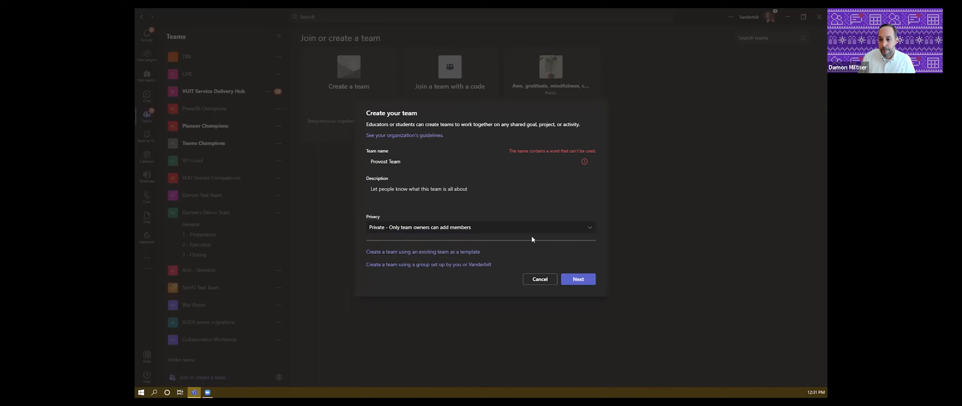
pyautogui.click(540, 279)
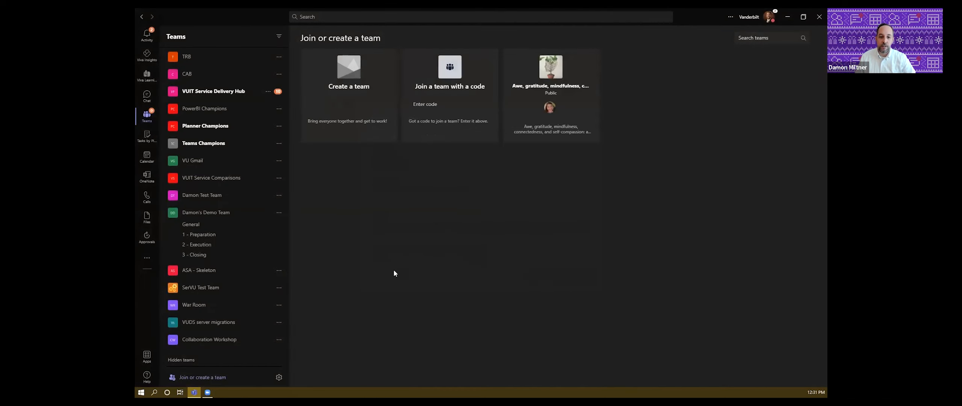
pyautogui.click(184, 224)
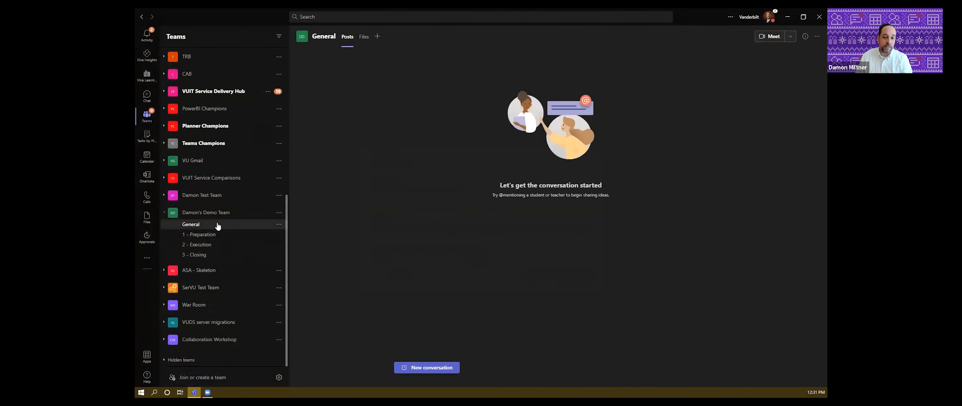
pyautogui.click(279, 213)
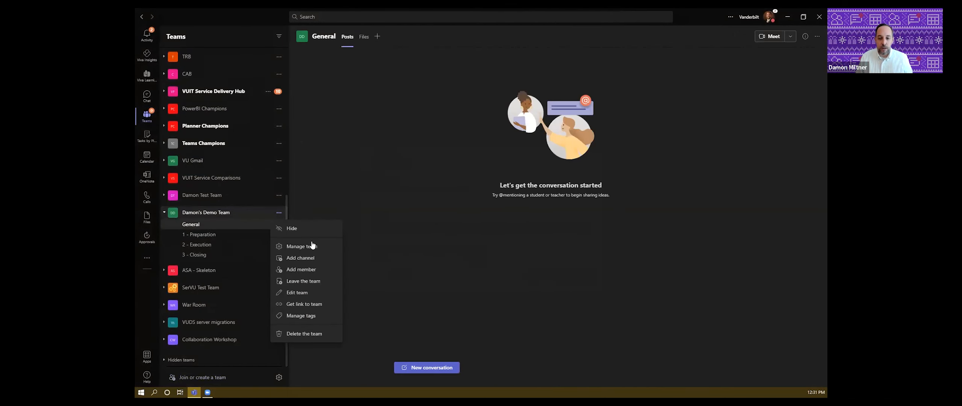
pyautogui.click(312, 248)
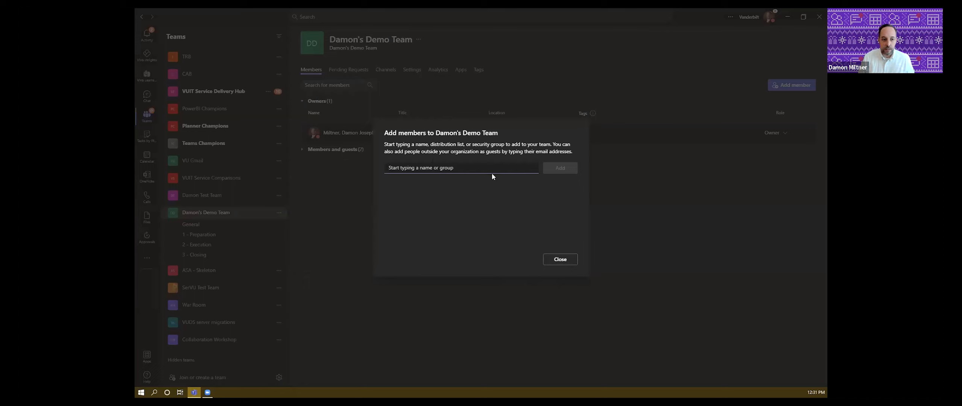
pyautogui.write('snay')
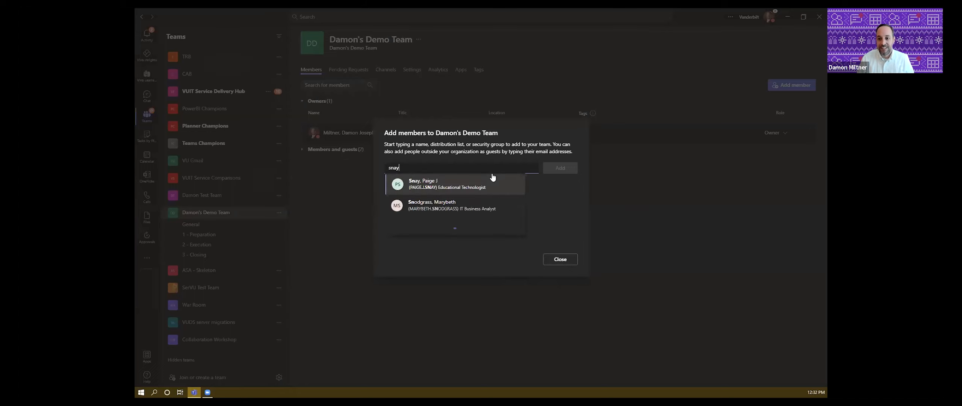
pyautogui.click(473, 192)
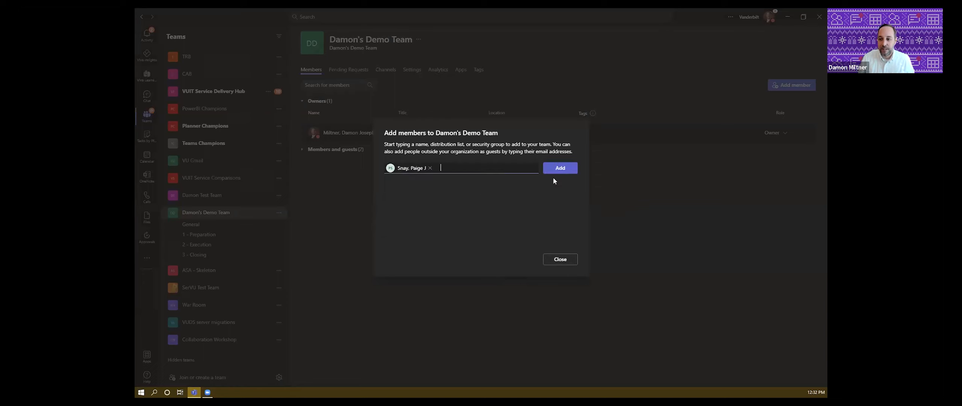
pyautogui.click(556, 168)
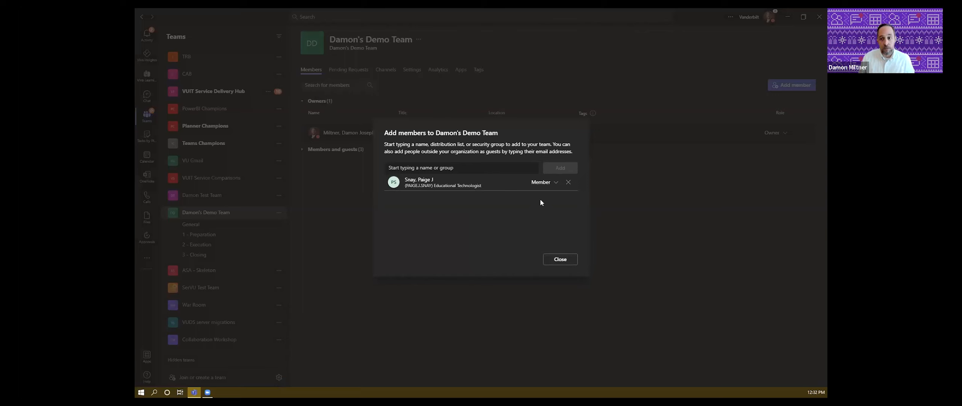
pyautogui.click(554, 184)
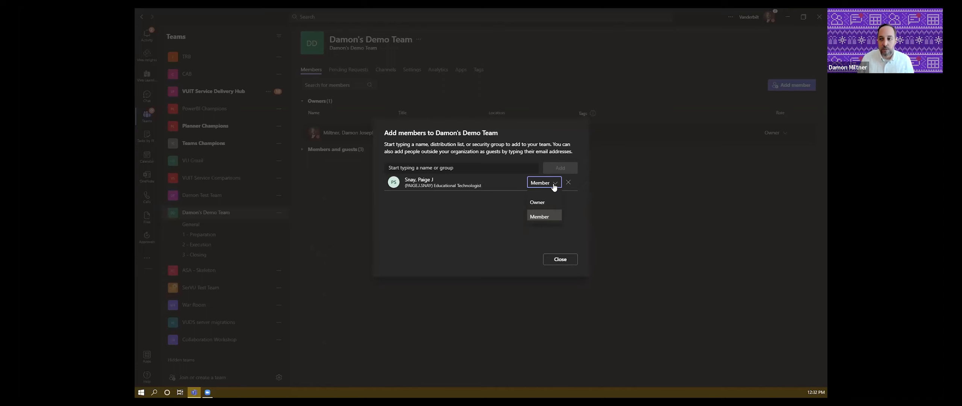
pyautogui.click(574, 196)
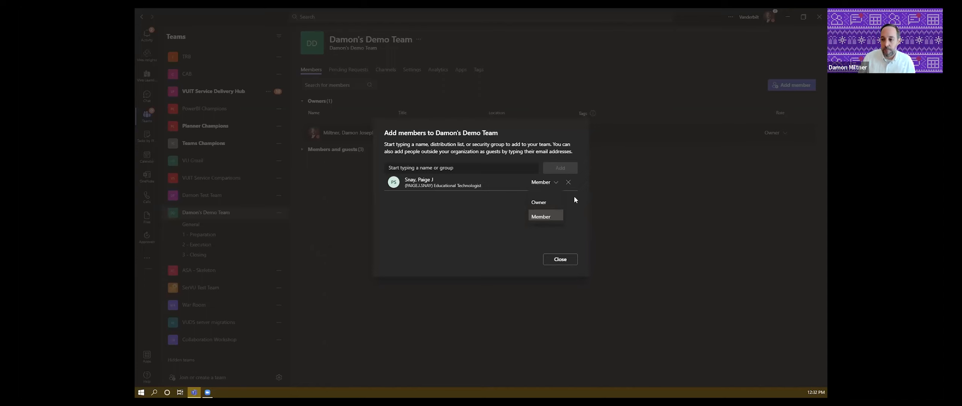
pyautogui.click(560, 259)
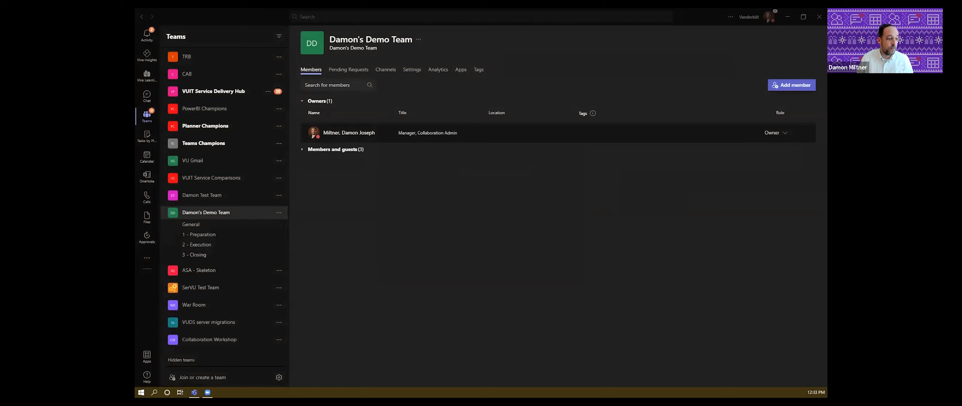
pyautogui.click(607, 182)
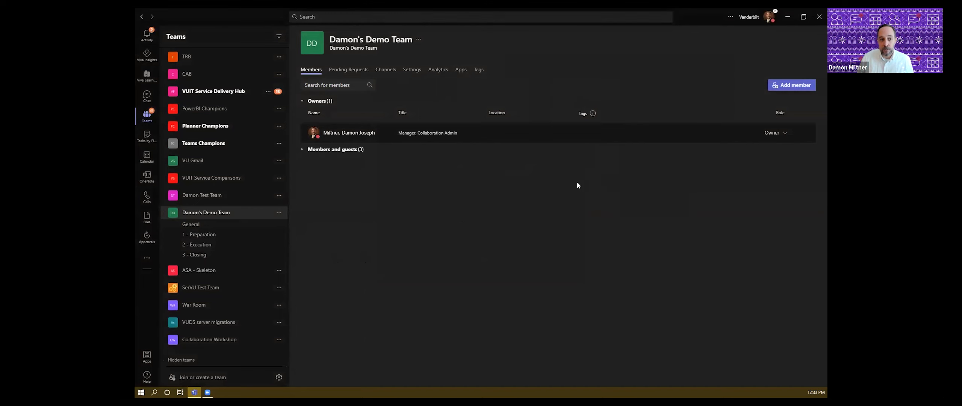
pyautogui.click(796, 86)
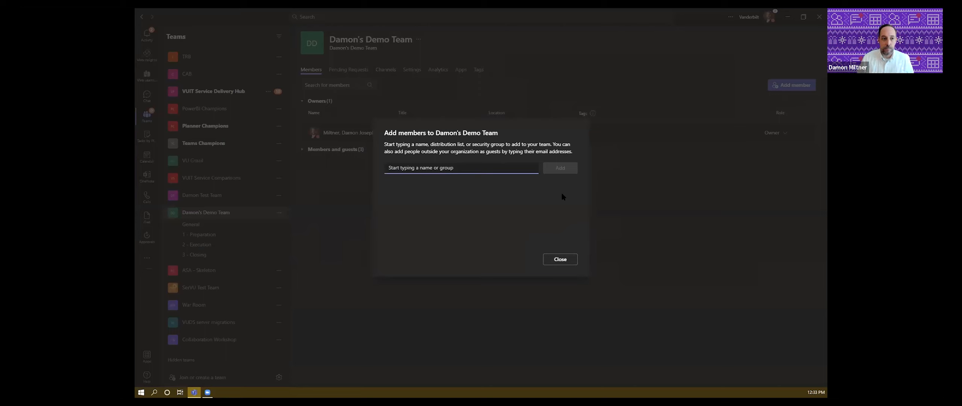
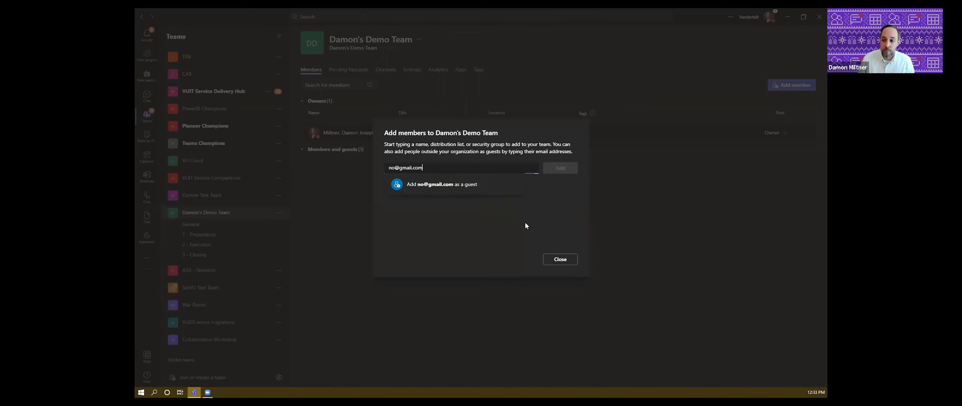
pyautogui.click(561, 263)
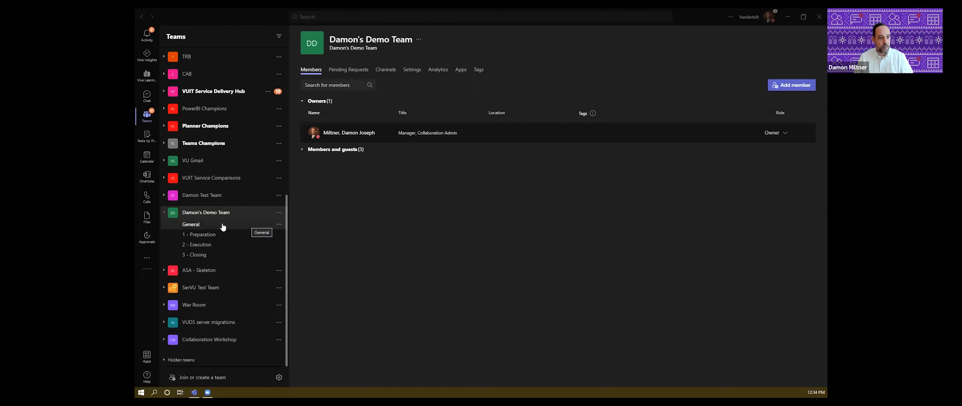
# - Expand and collapse VUIT Collaboration Team's channels, then open General in Damon's Demo Team
pyautogui.moveTo(286, 214); pyautogui.dragTo(279, 45)
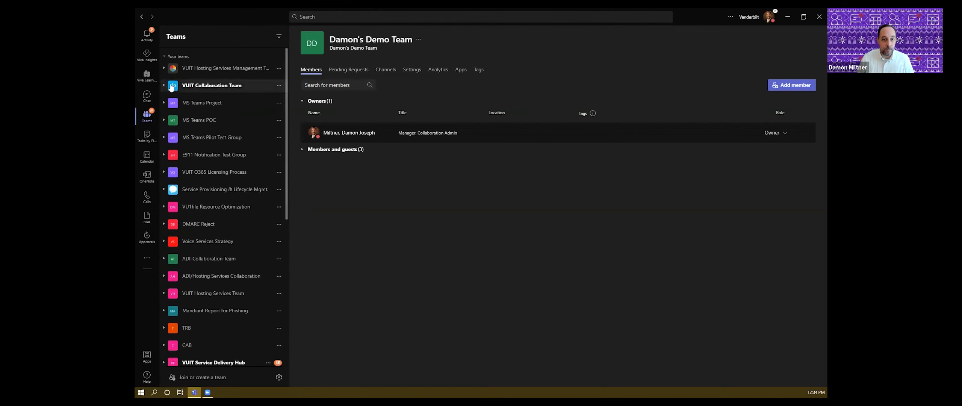
pyautogui.click(214, 86)
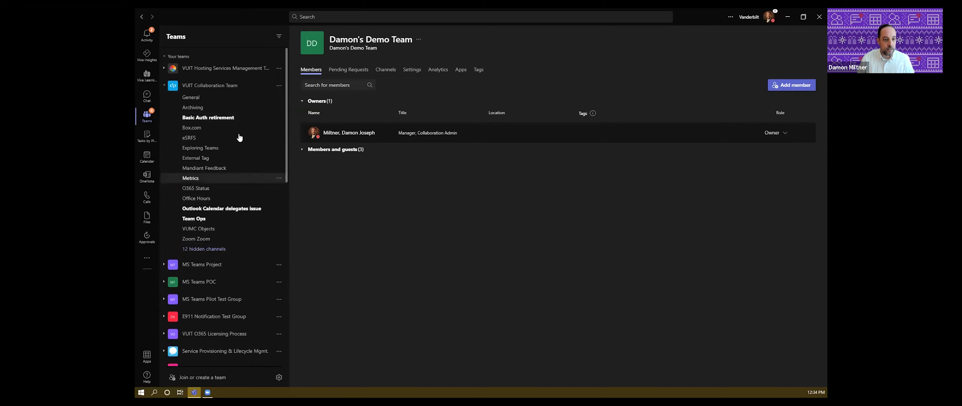
pyautogui.click(175, 89)
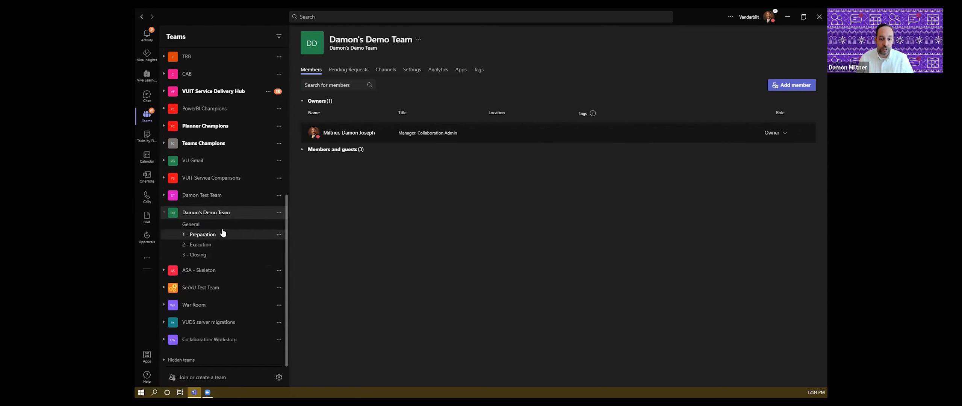
pyautogui.click(223, 229)
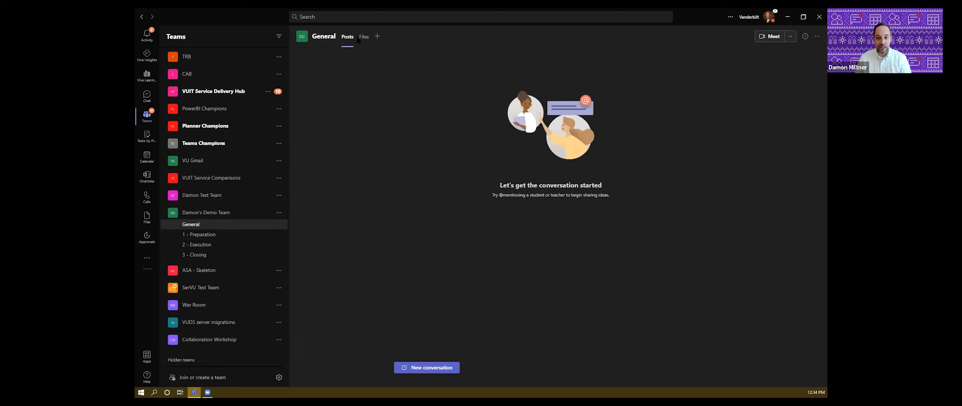
# - View General's Files, then open the 1 - Preparation channel's Tasks board
pyautogui.click(362, 37)
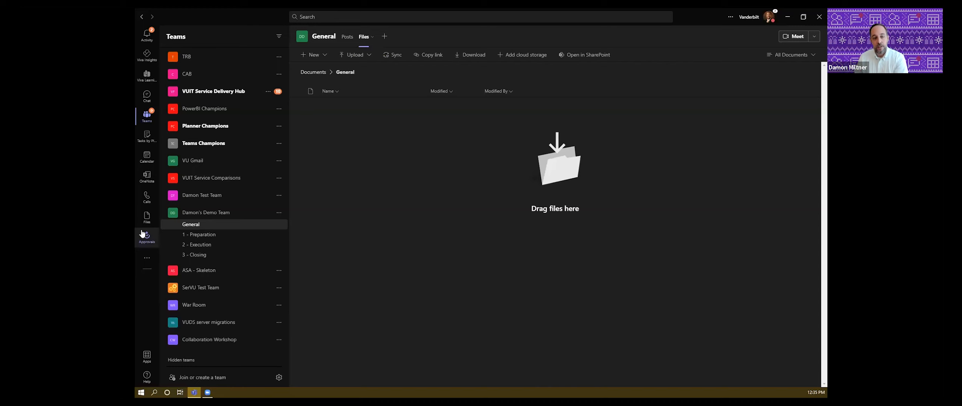
pyautogui.click(200, 235)
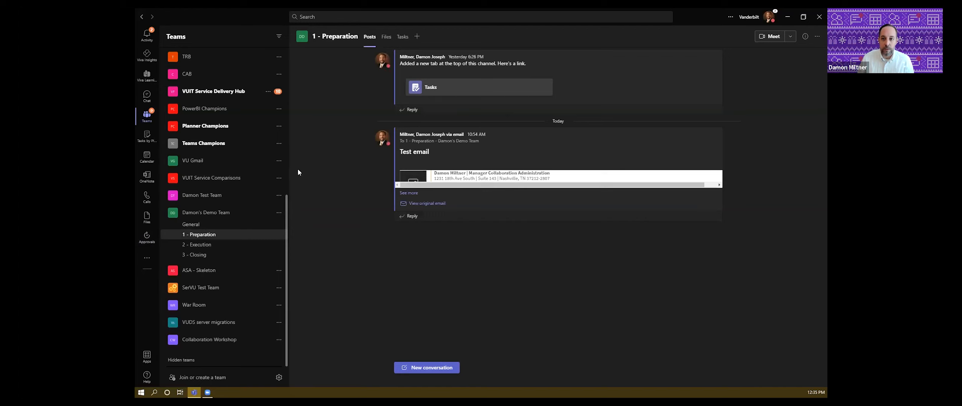
pyautogui.click(402, 38)
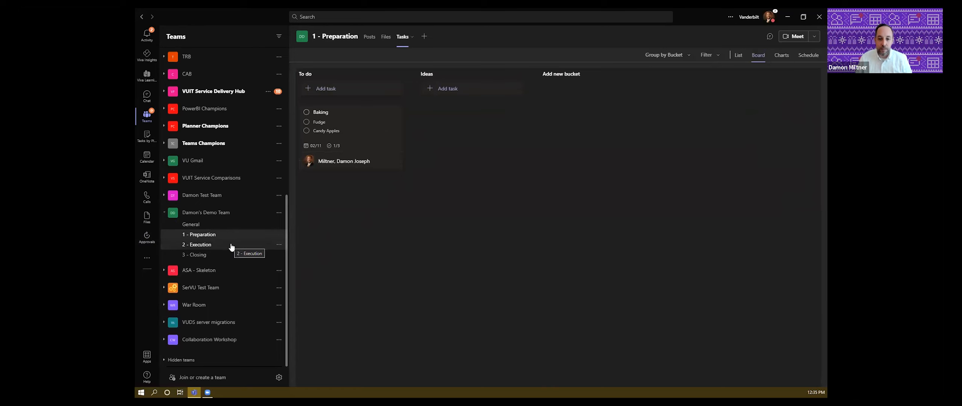
# - In 2 - Execution, add a new tab with the Whiteboard app and save it as Whiteboard
pyautogui.click(231, 245)
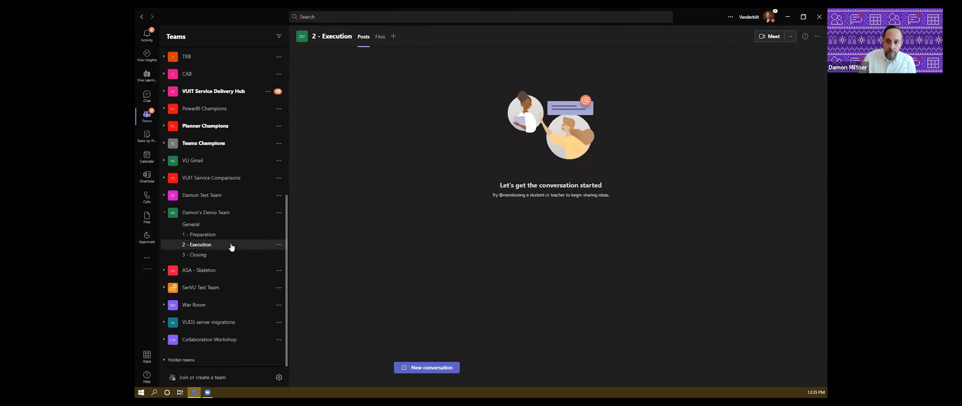
pyautogui.click(394, 37)
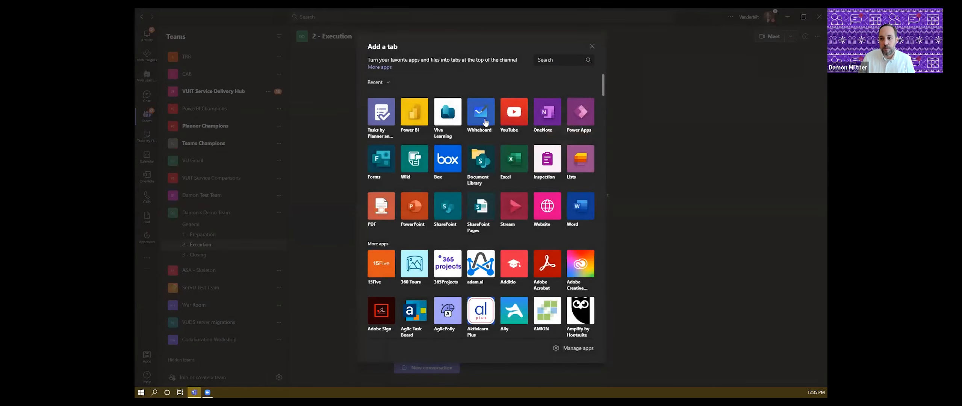
pyautogui.click(484, 119)
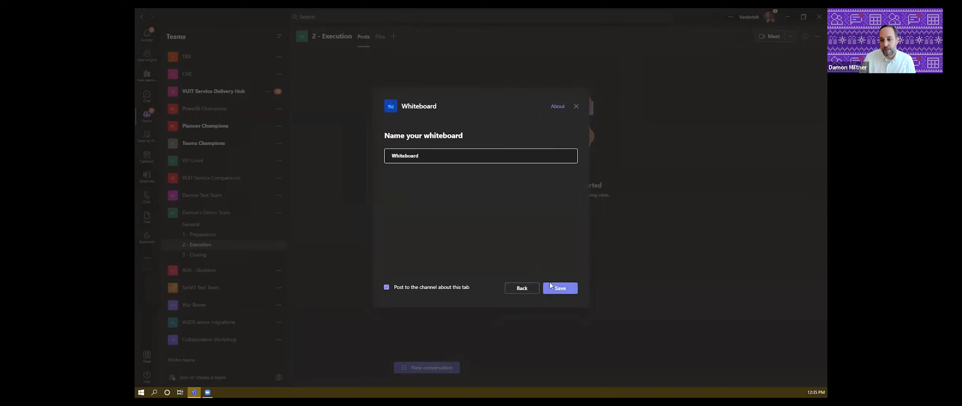
pyautogui.click(554, 288)
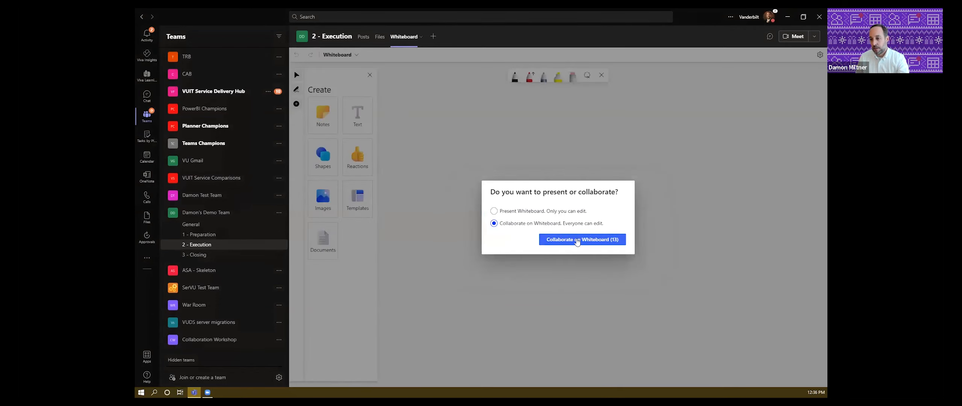
# - Switch the whiteboard to Collaborate and draw a rounded loop with the black pen
pyautogui.click(578, 242)
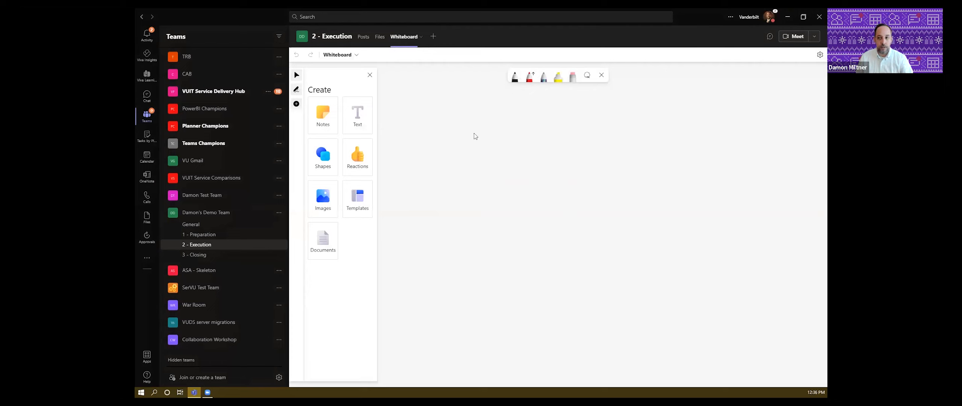
pyautogui.click(515, 78)
pyautogui.moveTo(457, 127); pyautogui.dragTo(450, 130)
# - Add a text box reading 'where' beside the drawing, then go to the channel's Files
pyautogui.click(361, 119)
pyautogui.click(535, 144)
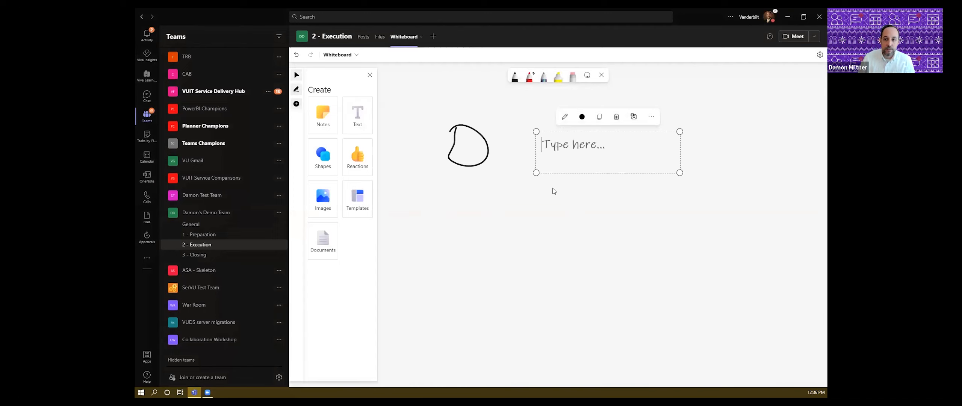
pyautogui.write('where')
pyautogui.click(507, 197)
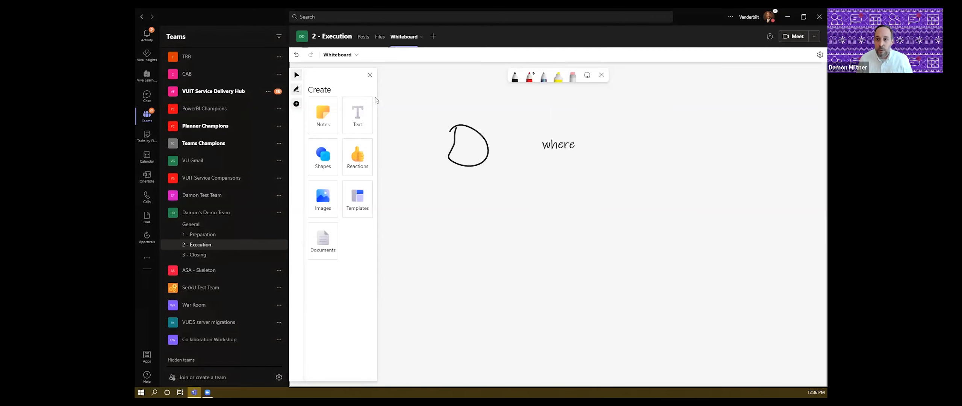
pyautogui.click(376, 39)
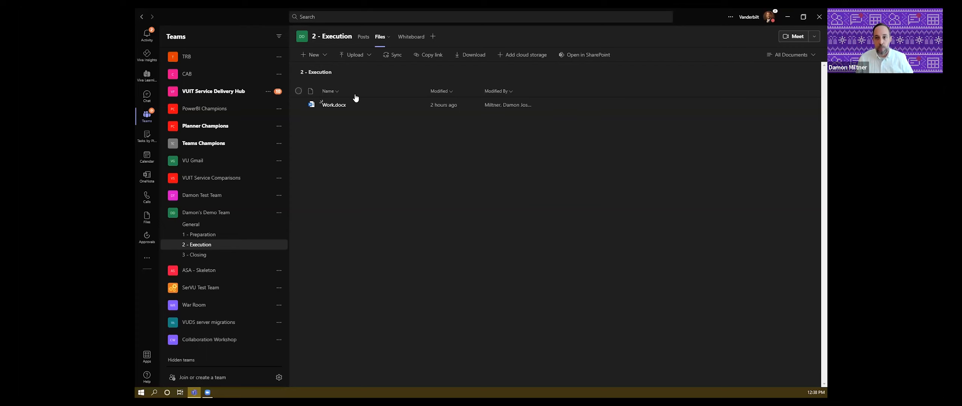
# - Add a new folder named Folder1 via New > Folder, then pin Work.docx to the top
pyautogui.click(324, 55)
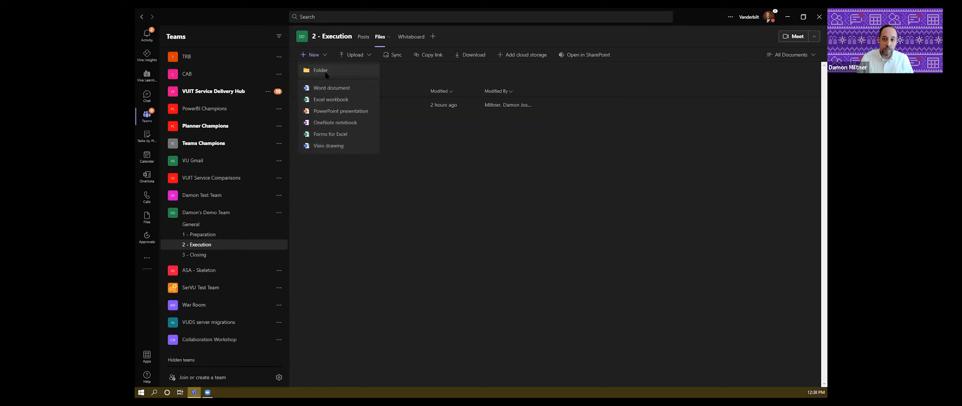
pyautogui.click(326, 72)
pyautogui.write('Folder1')
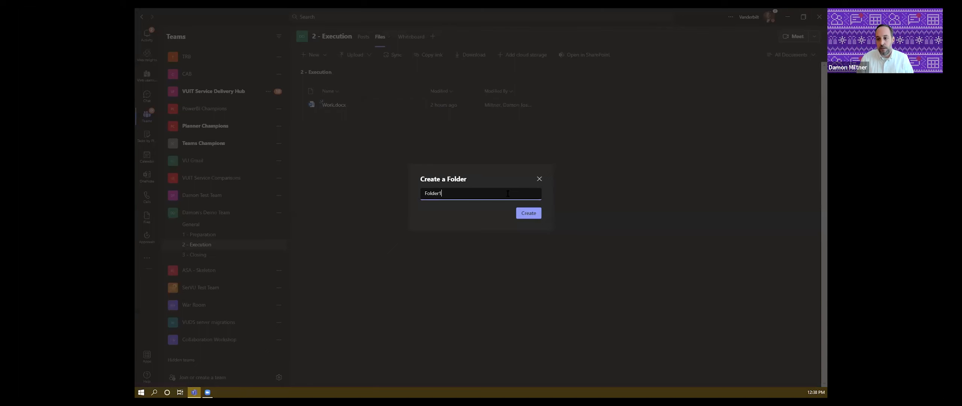
pyautogui.press('Return')
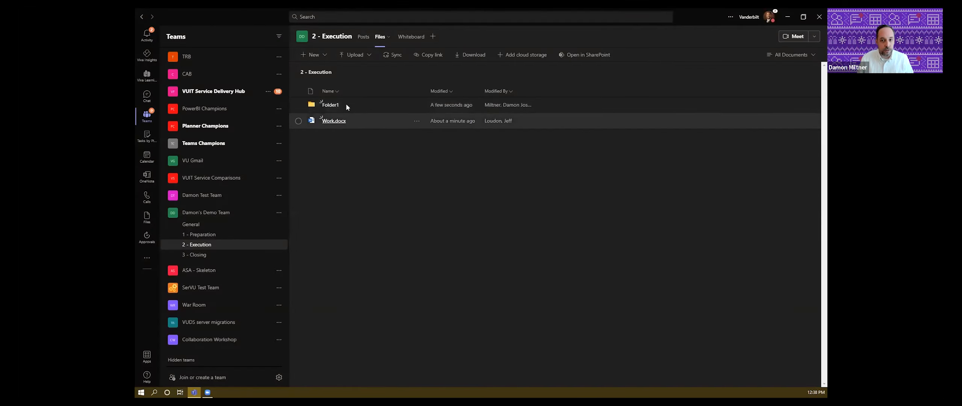
pyautogui.click(418, 124)
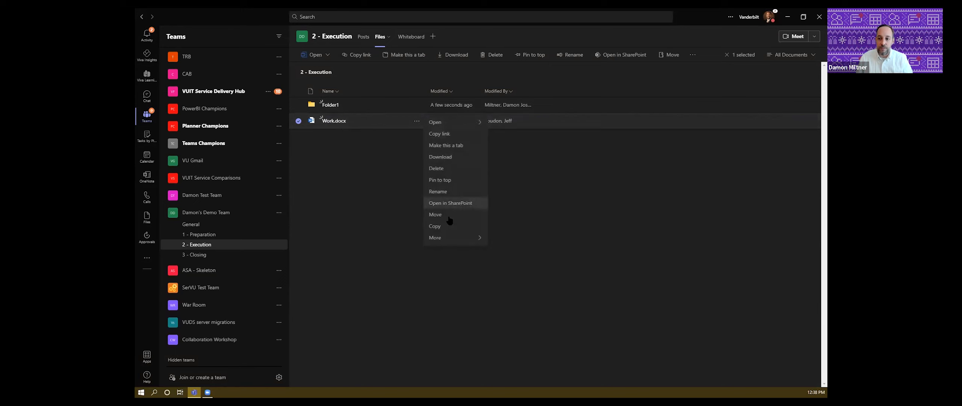
pyautogui.click(439, 180)
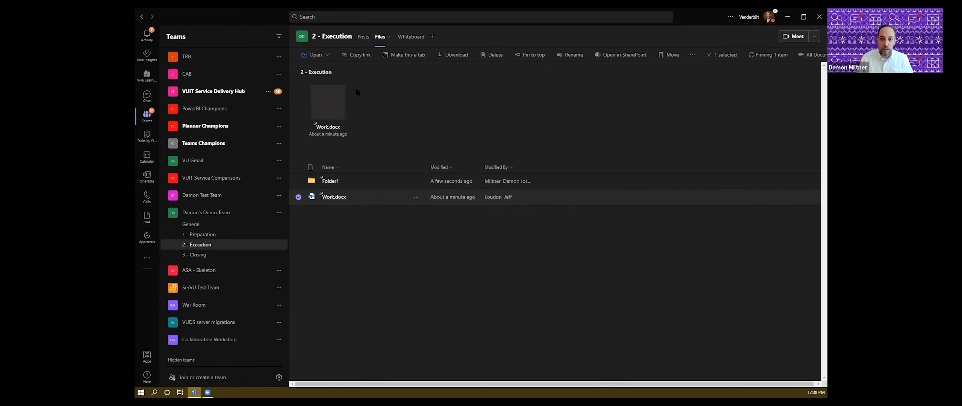